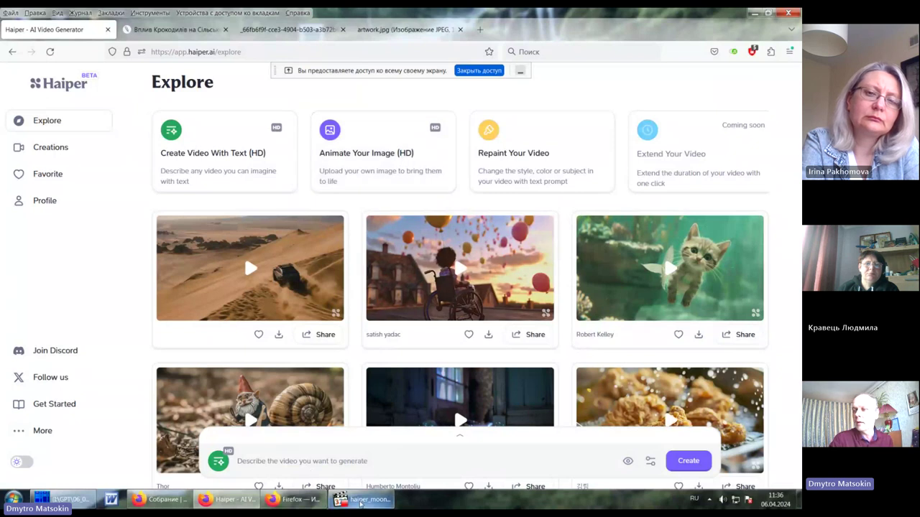
Play the video haiper_moon2.mp4 to the end in the media player and close the player.
left_click(388, 498)
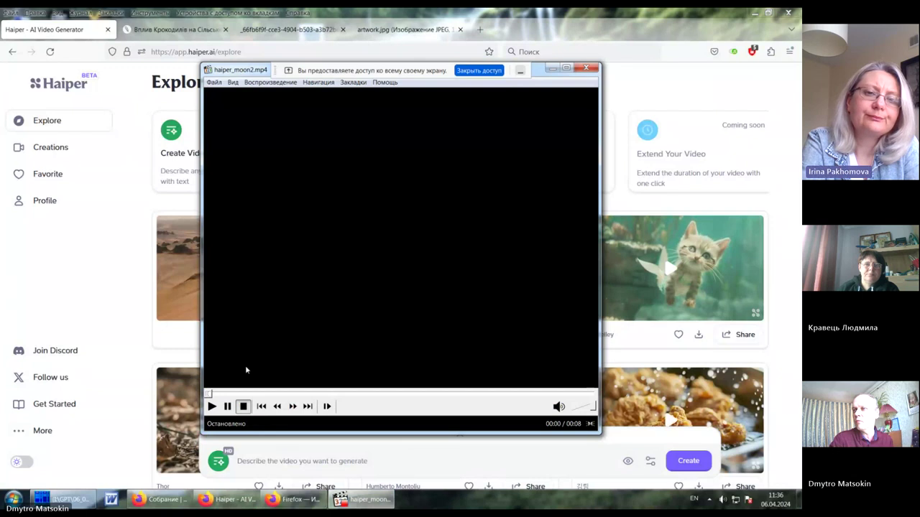
left_click(212, 406)
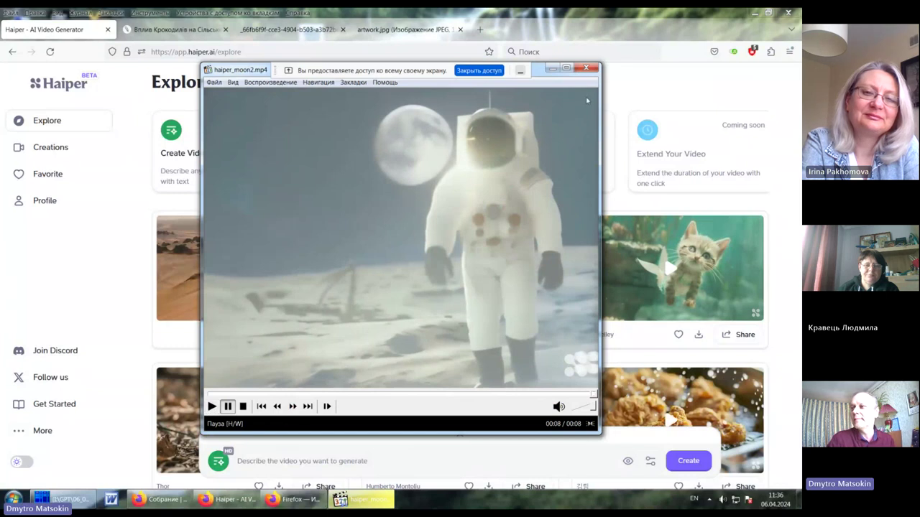
left_click(586, 68)
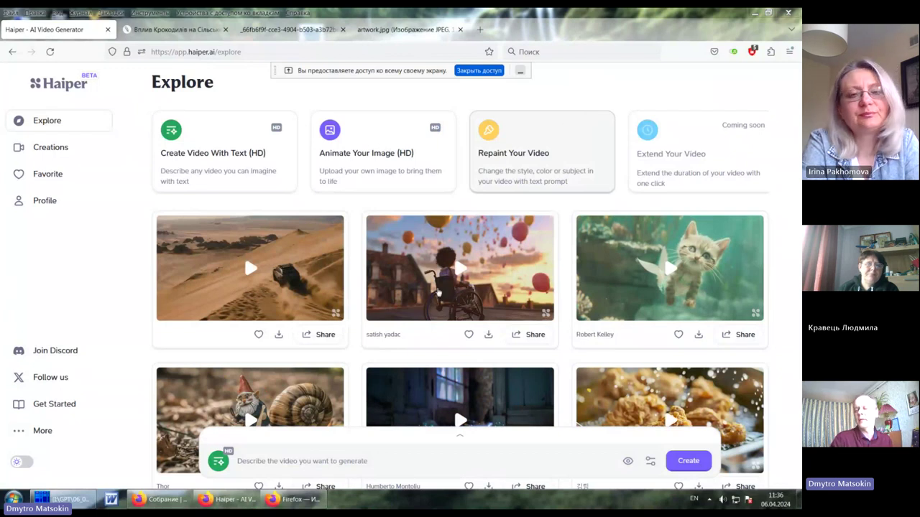
Choose the Animate Your Image (HD) template and enter the prompt "a man walks on the moon".
left_click(283, 461)
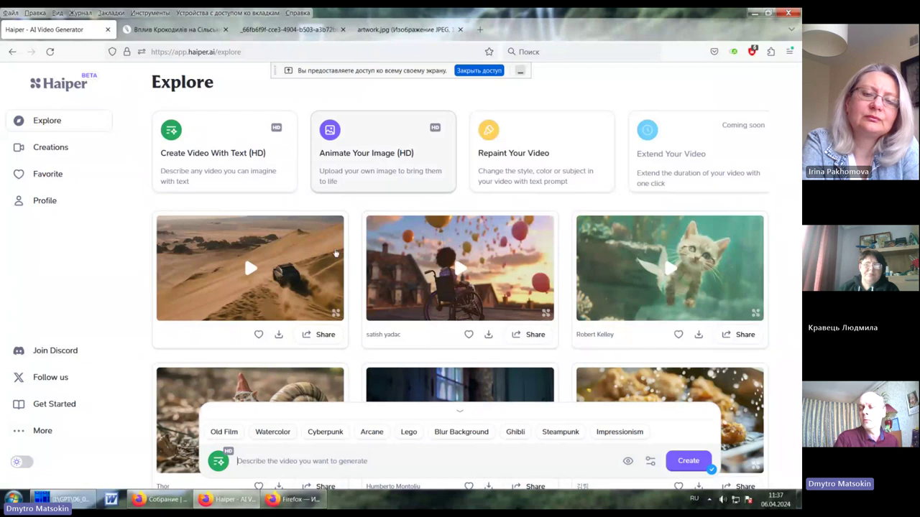
left_click(366, 146)
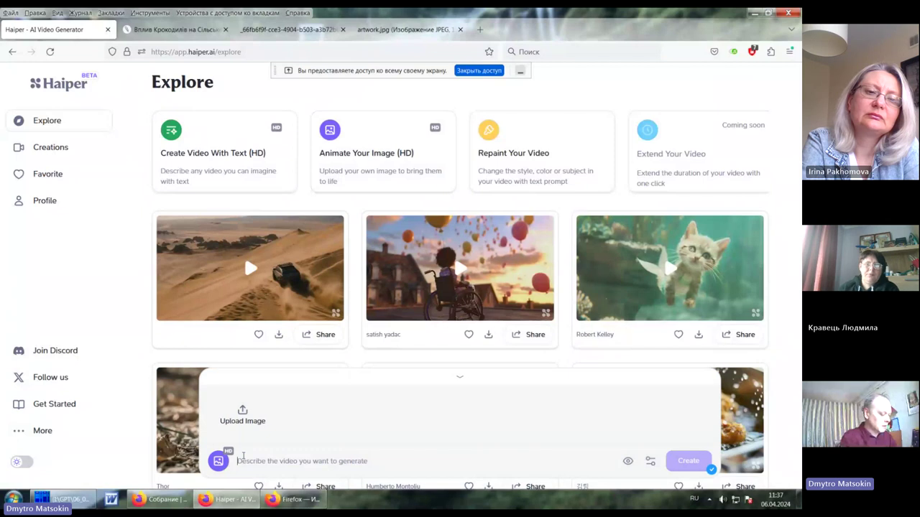
type("ф")
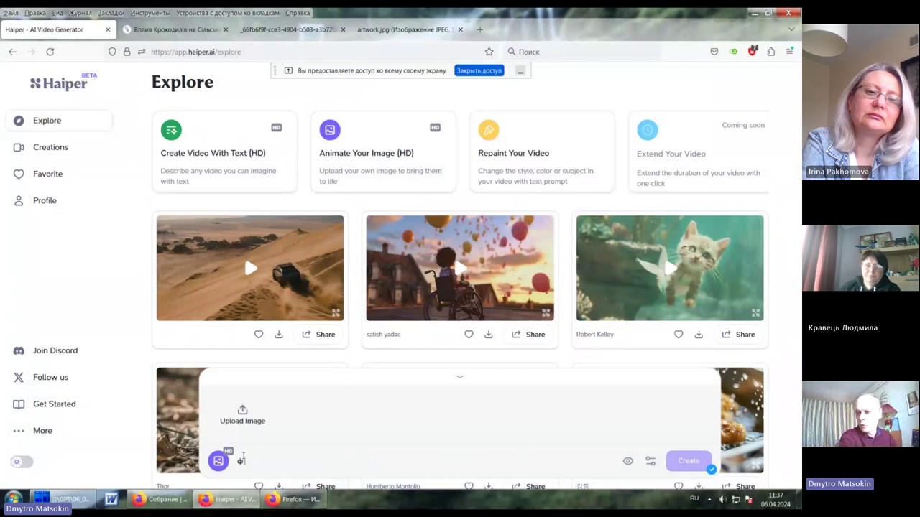
key("BackSpace")
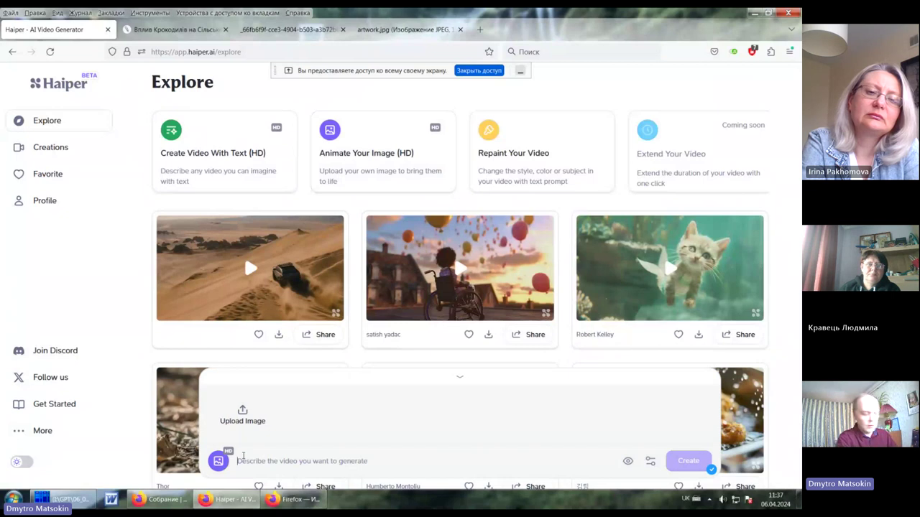
key("alt+shift")
type("a ma")
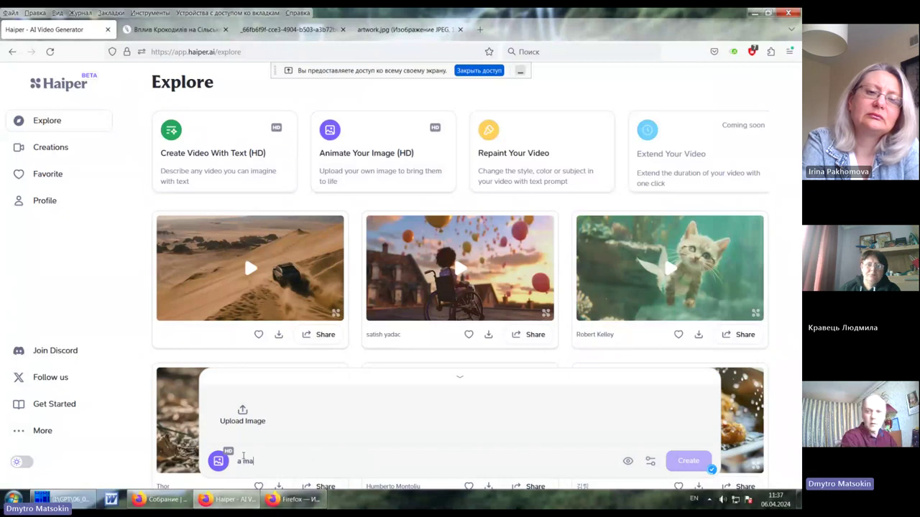
type("n wa")
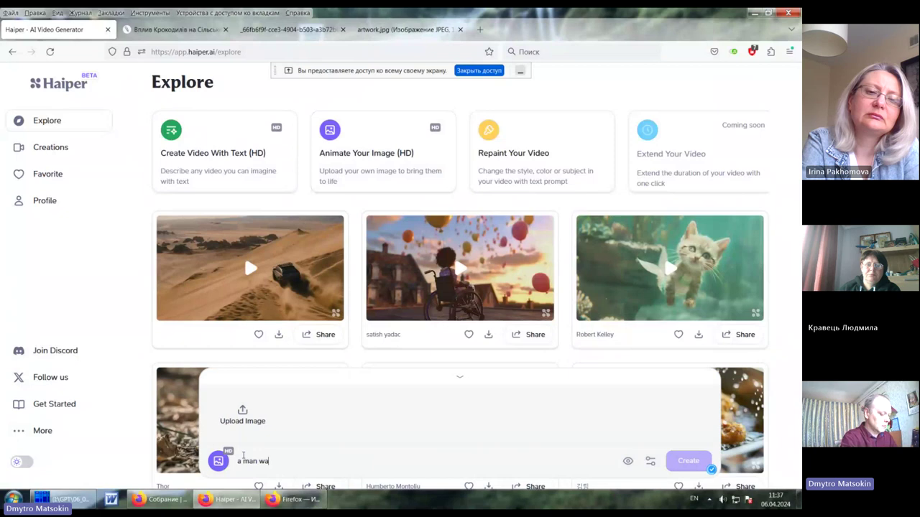
type("l")
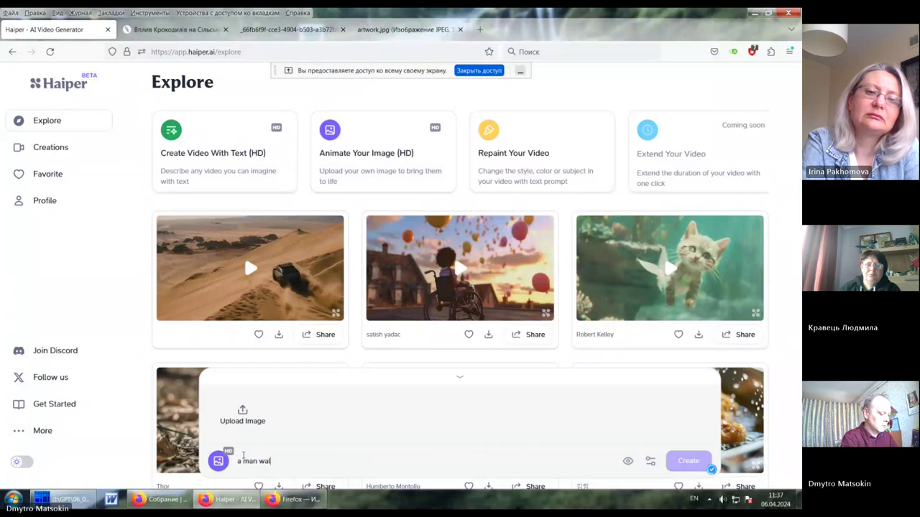
type("ks on the")
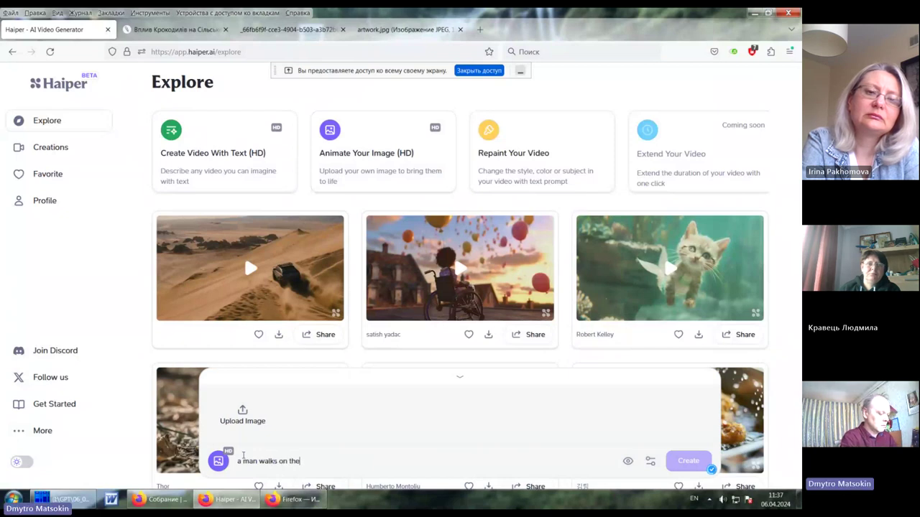
type(" moon")
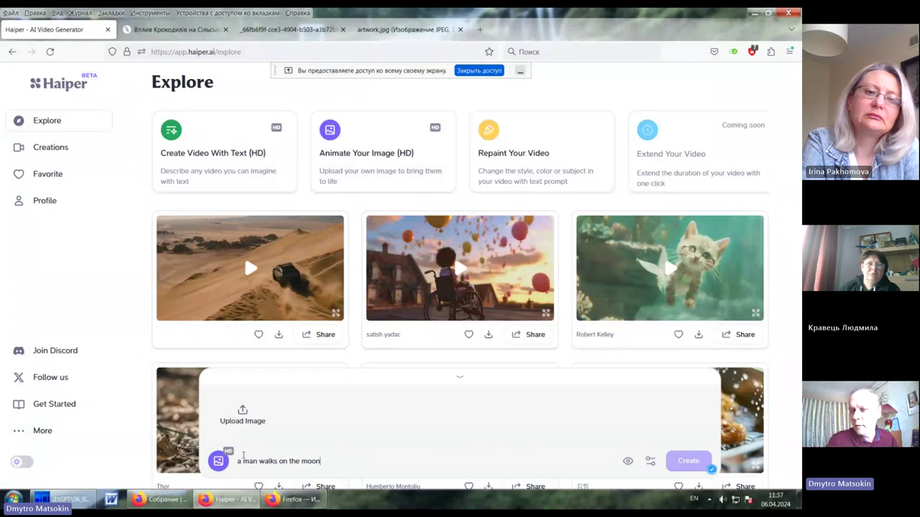
Upload the astronaut snapshot whose file name ends in snapshot_00.01.922.jpg from the Haiper folder and start generating the video.
left_click(243, 413)
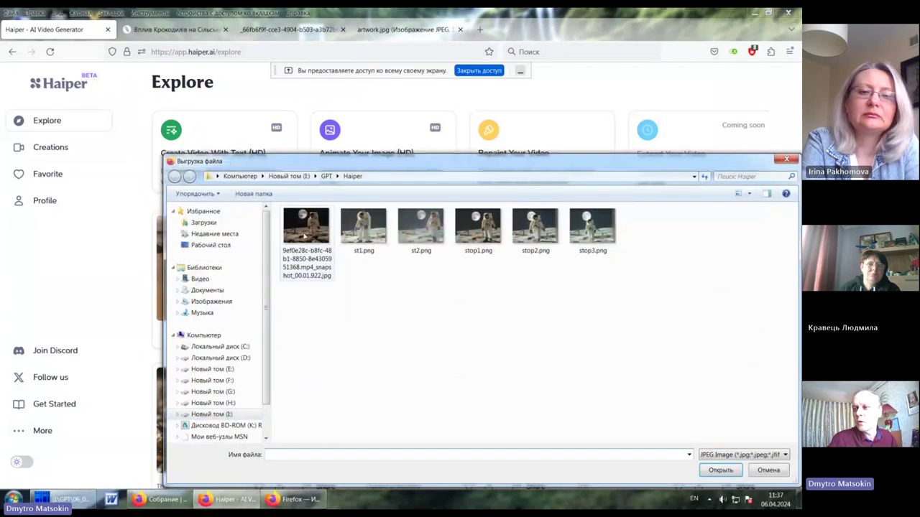
double_click(317, 235)
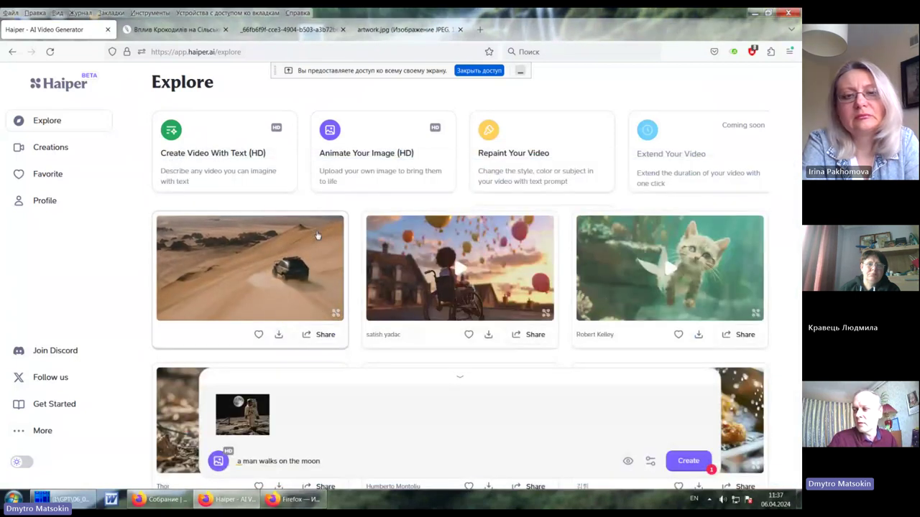
left_click(689, 461)
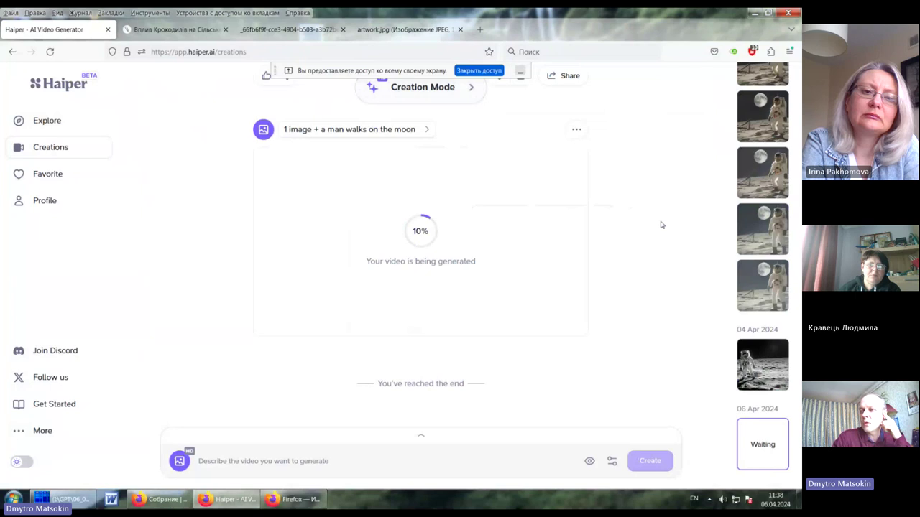
Change the creation mode to Create Video With Text (HD) and show the seed and duration settings.
left_click(379, 93)
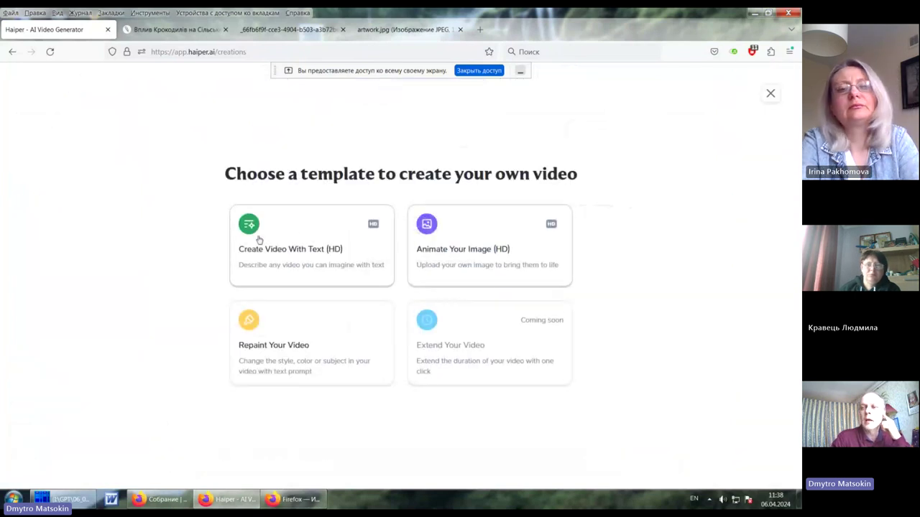
left_click(306, 234)
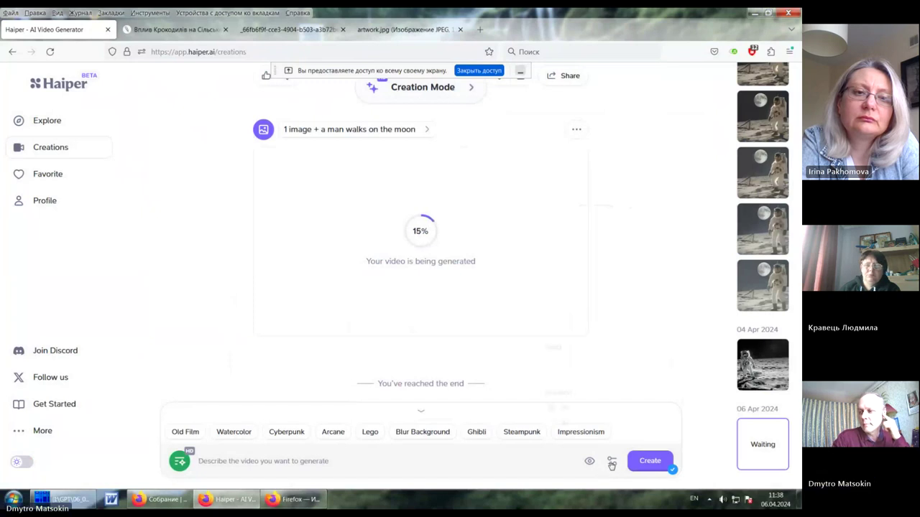
left_click(611, 465)
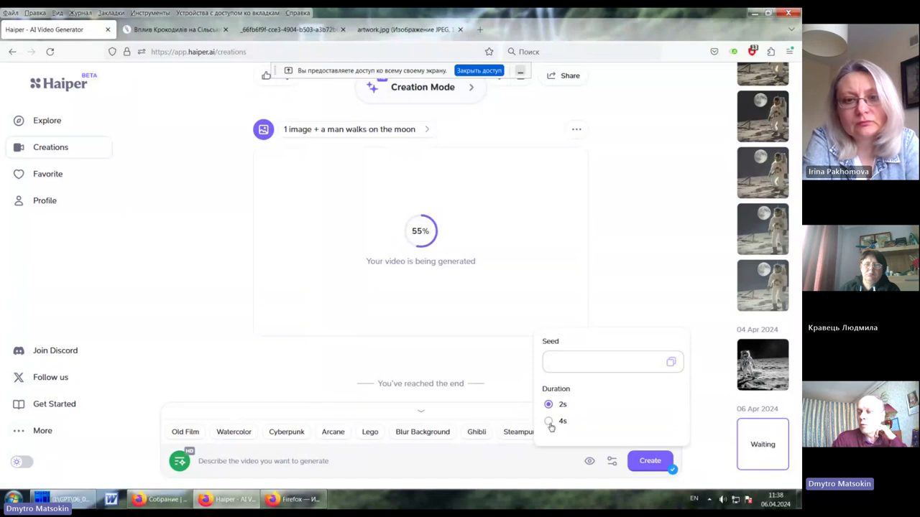
Enter the prompt "blooming tulip" and start generating the text-based video.
left_click(285, 461)
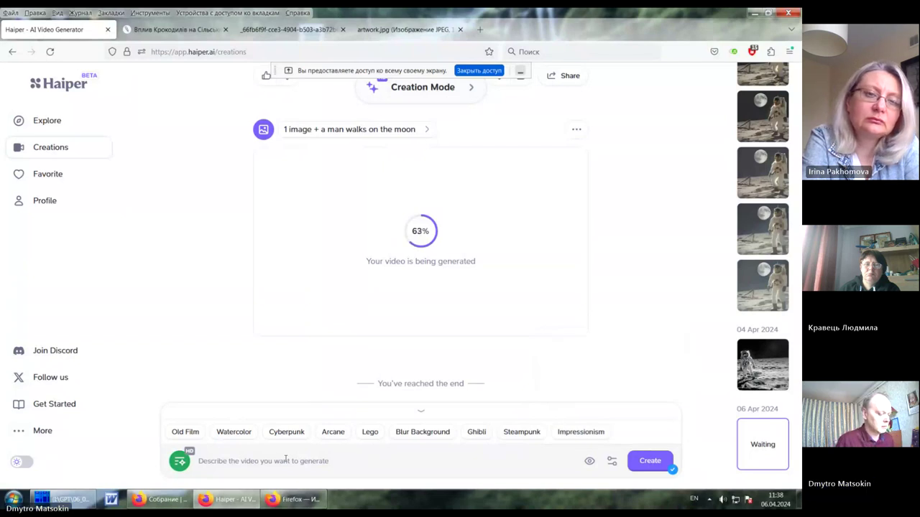
type("b")
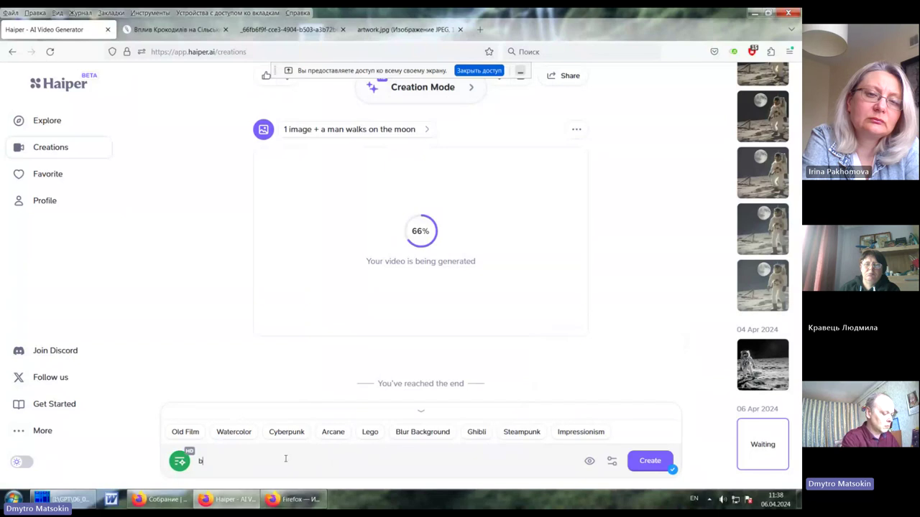
type("loo")
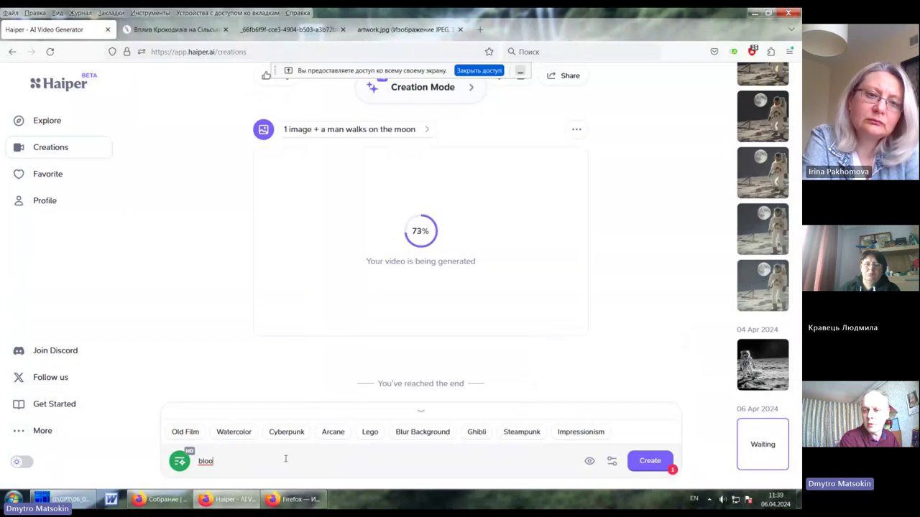
type("ming ")
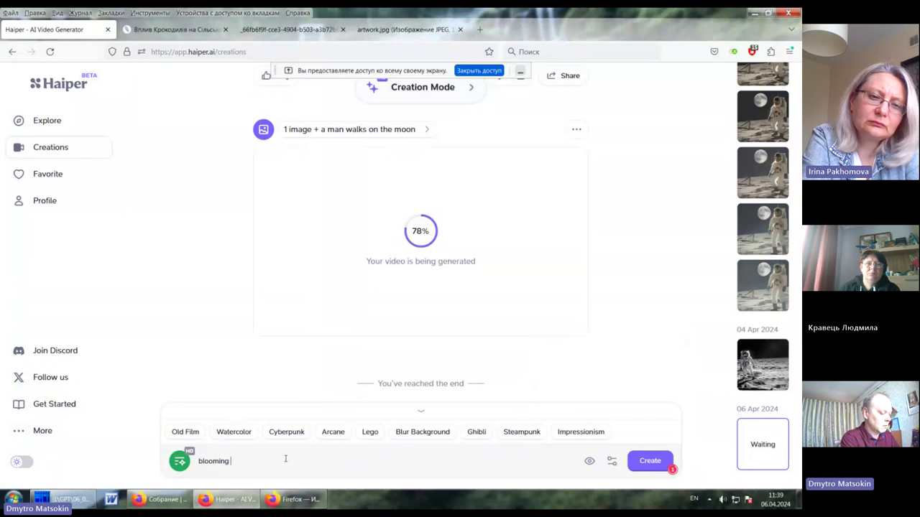
type("tulip")
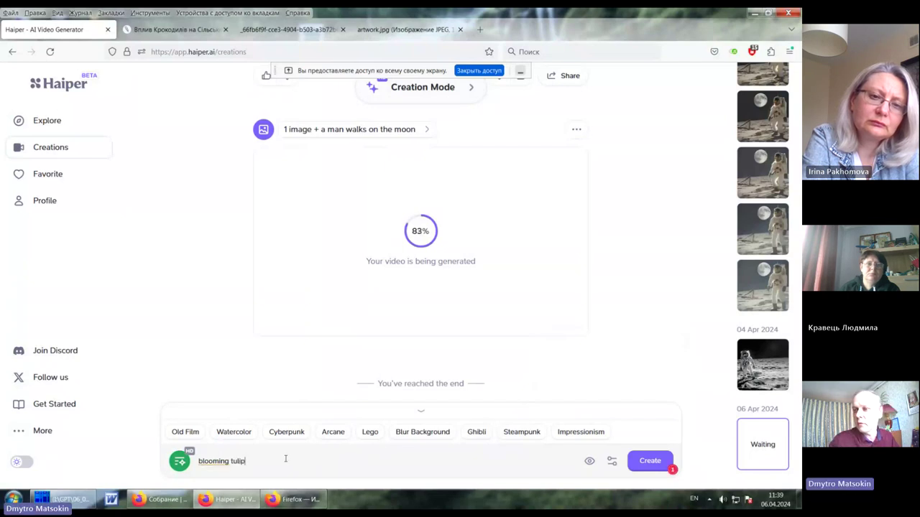
left_click(648, 464)
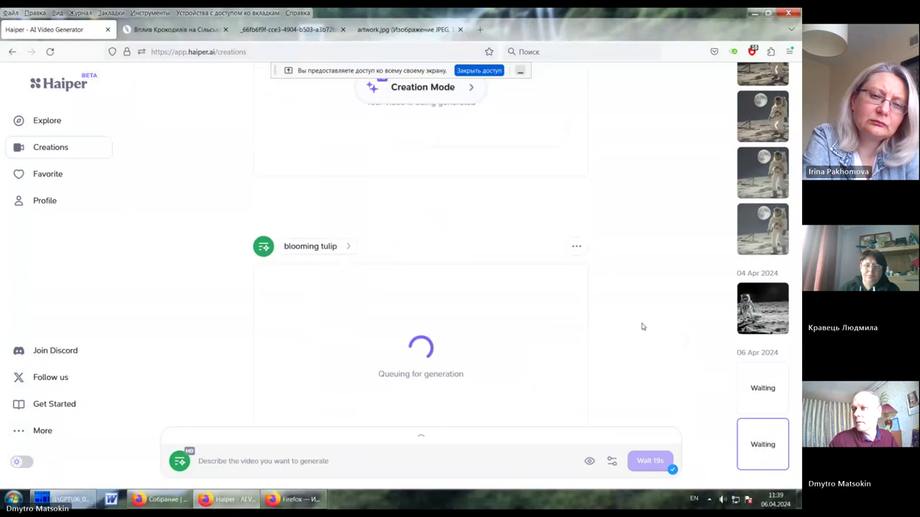
Play the generated moon-walk video and check the progress of the blooming tulip generation.
scroll(646, 328, "up", 4)
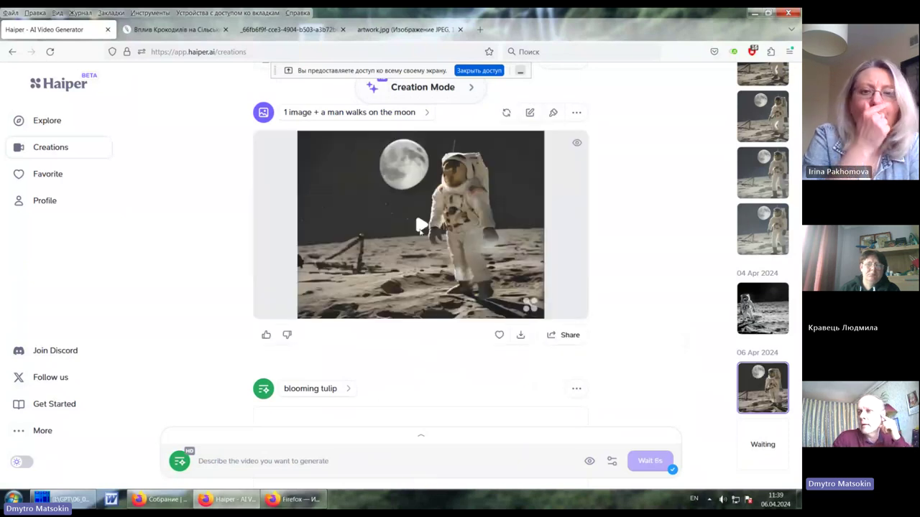
left_click(420, 228)
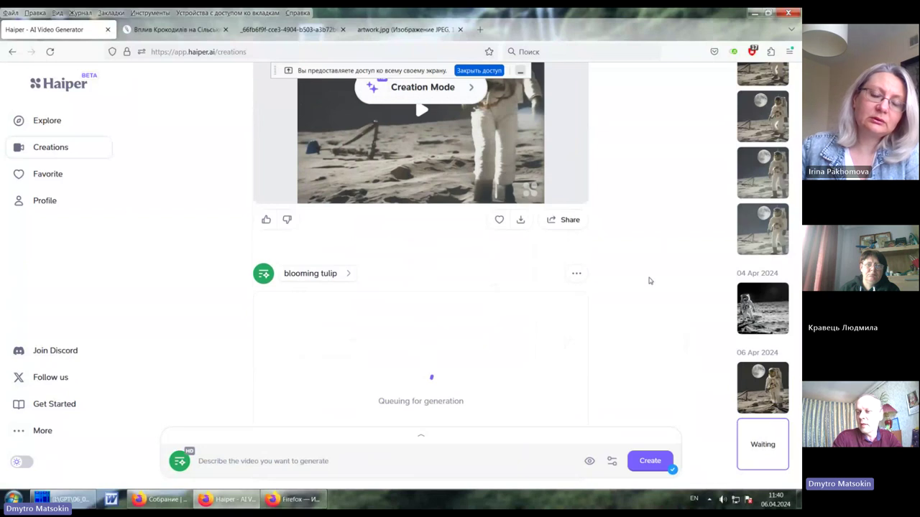
scroll(649, 281, "up", 2)
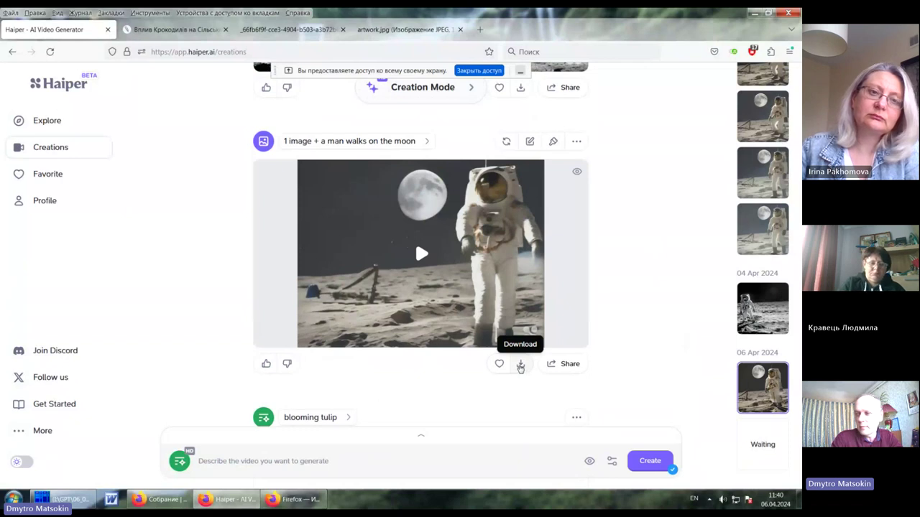
scroll(623, 312, "down", 2)
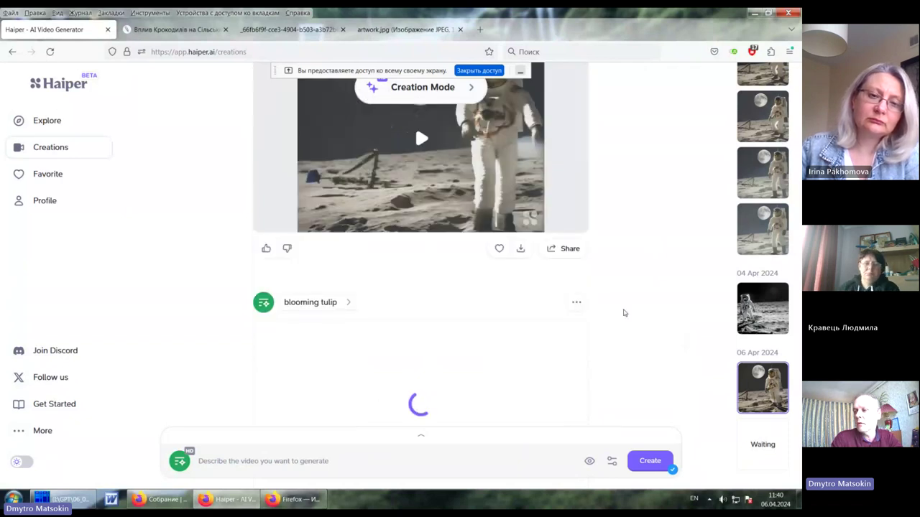
scroll(624, 313, "down", 1)
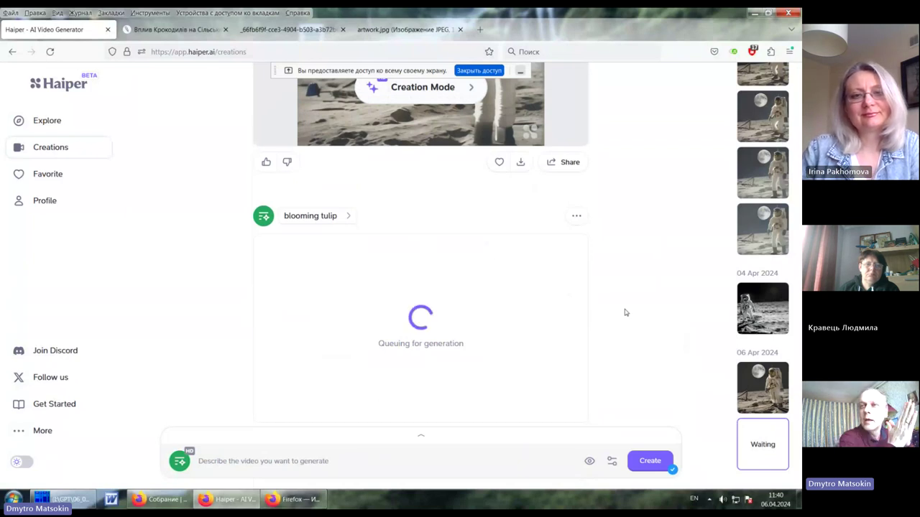
Switch to Jenni, open the document "AI in Education Article", dismiss the upgrade banner and skim the article's sections.
left_click(173, 29)
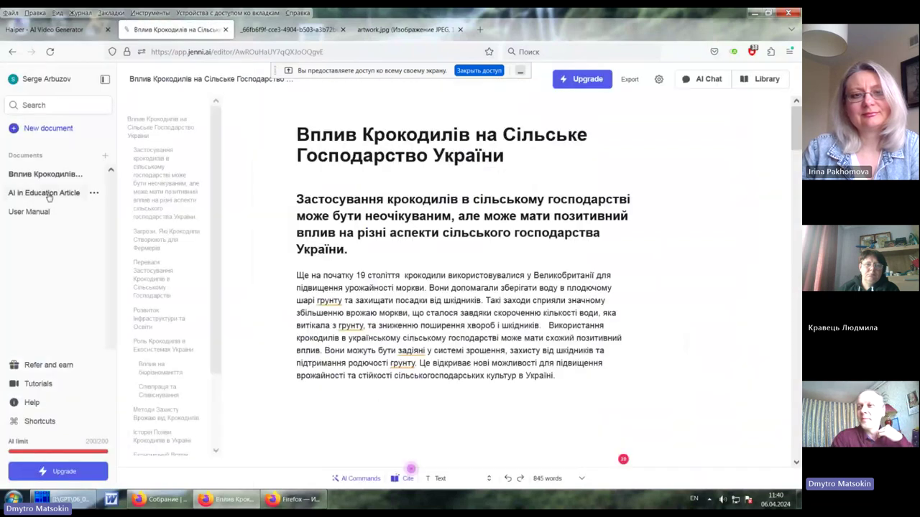
left_click(44, 192)
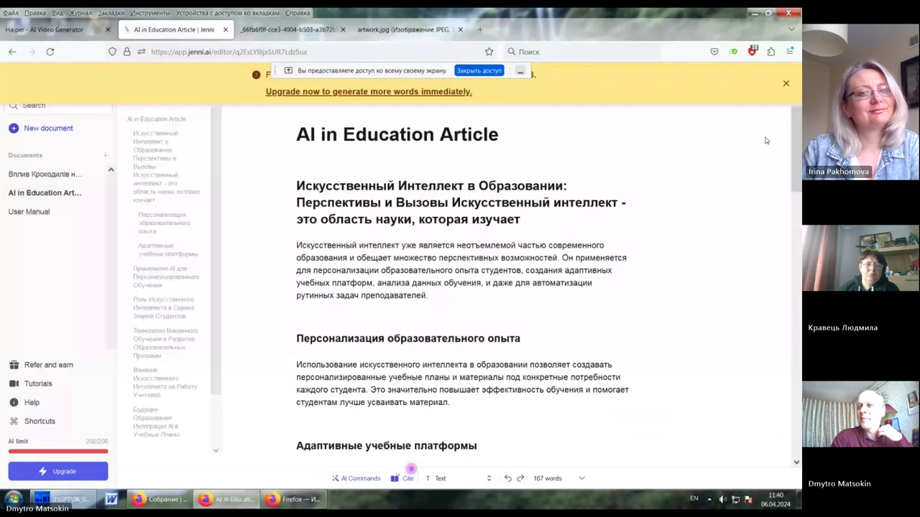
left_click(785, 83)
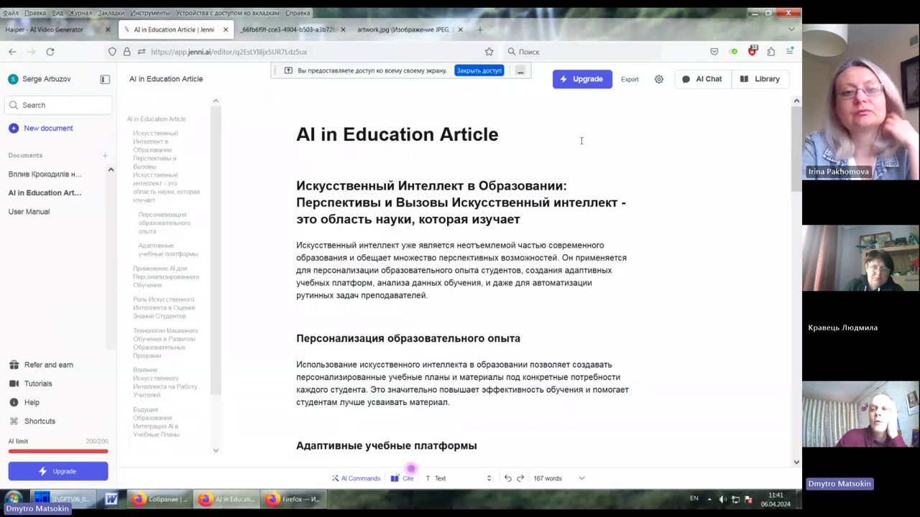
scroll(553, 240, "down", 8)
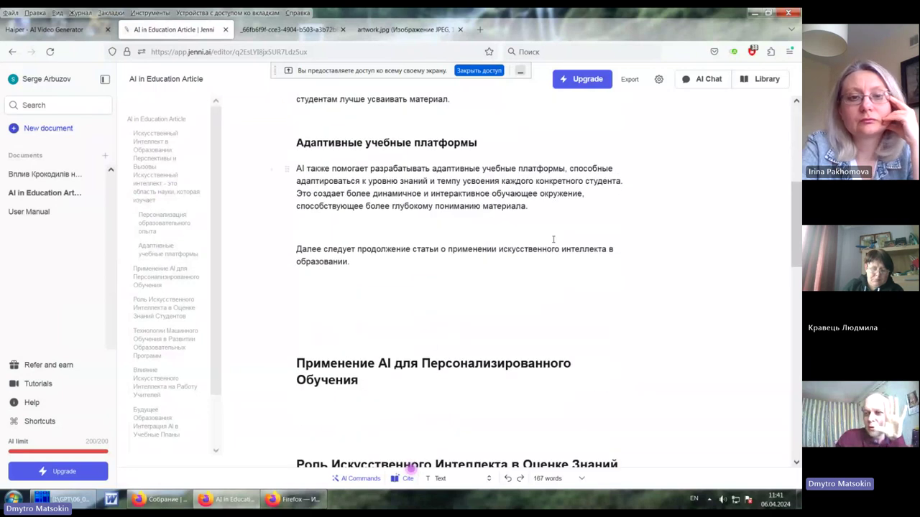
scroll(552, 239, "up", 10)
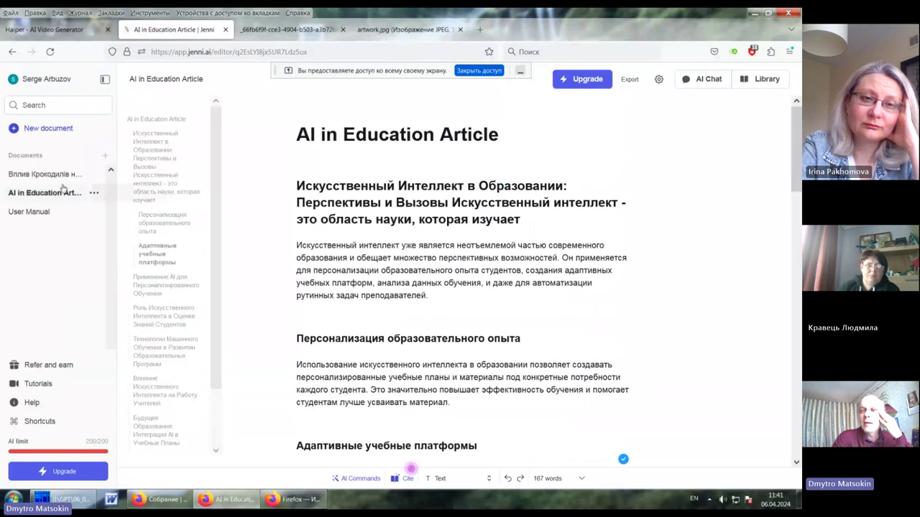
Open the document "Вплив Крокодилів на Сільське Господарство України", review it from the conclusion back to its title and dismiss the upgrade banner.
left_click(35, 174)
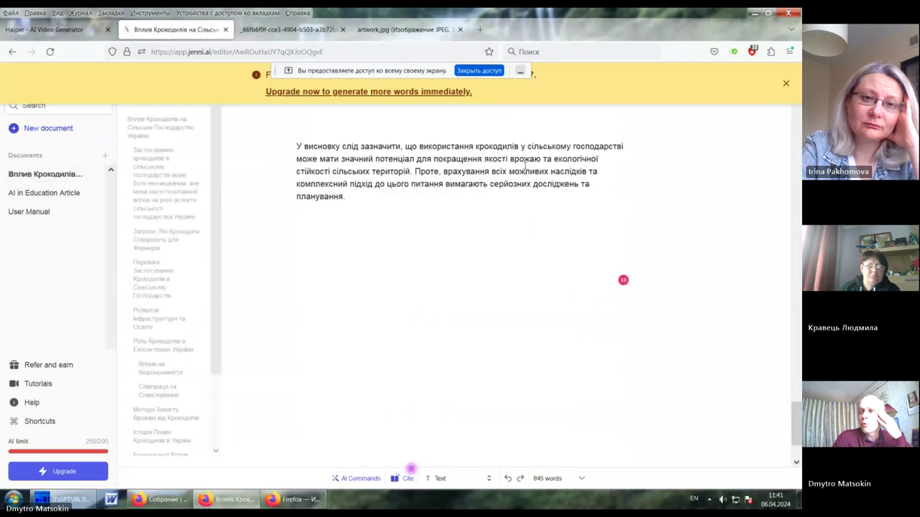
scroll(671, 195, "up", 3)
scroll(671, 196, "up", 20)
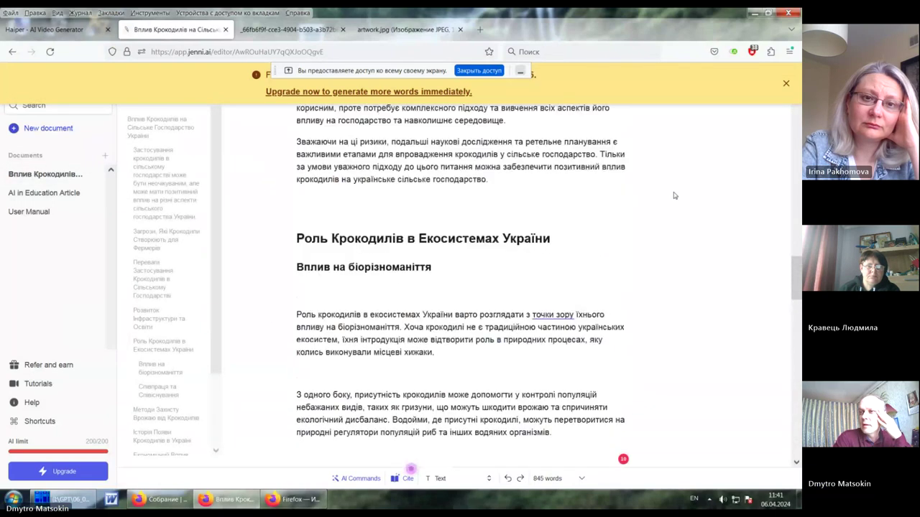
scroll(674, 195, "up", 15)
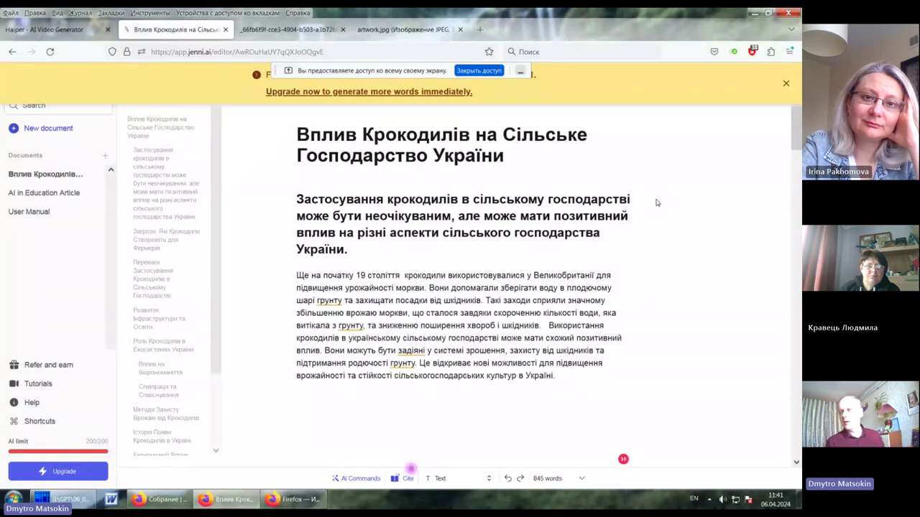
left_click(785, 84)
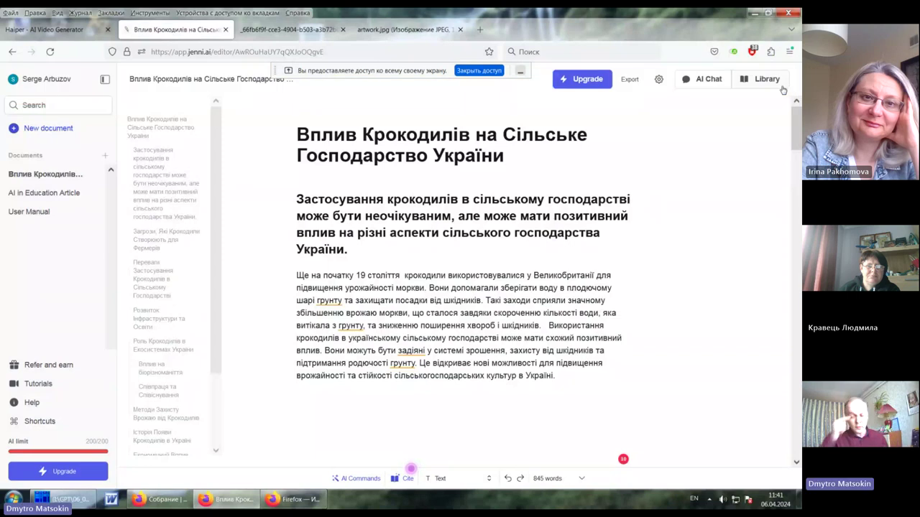